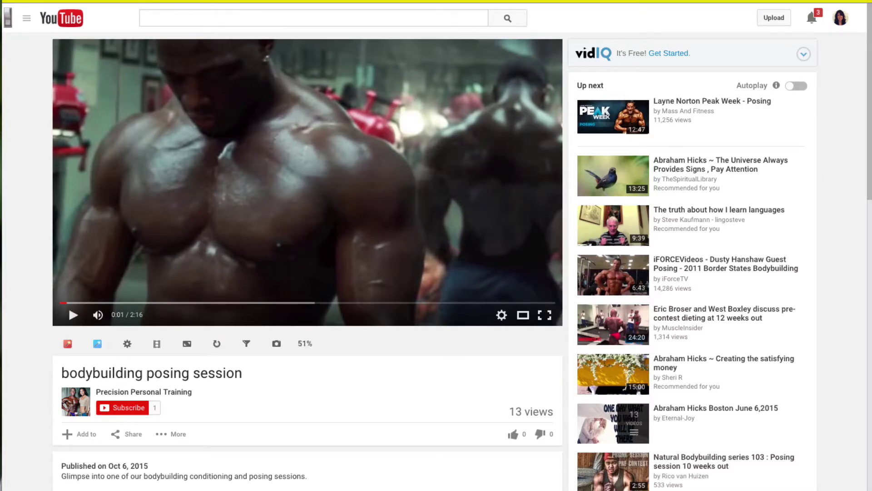
Step: Copy the YouTube address of the 'bodybuilding posing session' video by Precision Personal Training
mouse_move(309, 9)
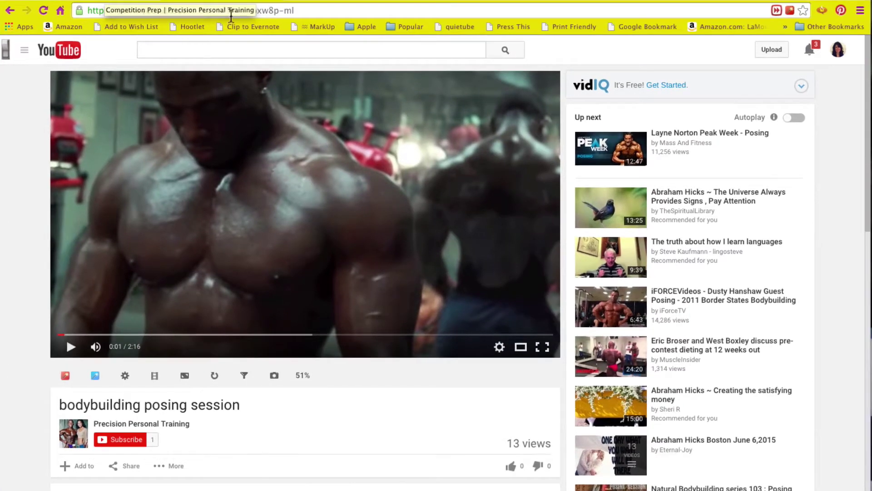
click(306, 11)
key(ctrl+c)
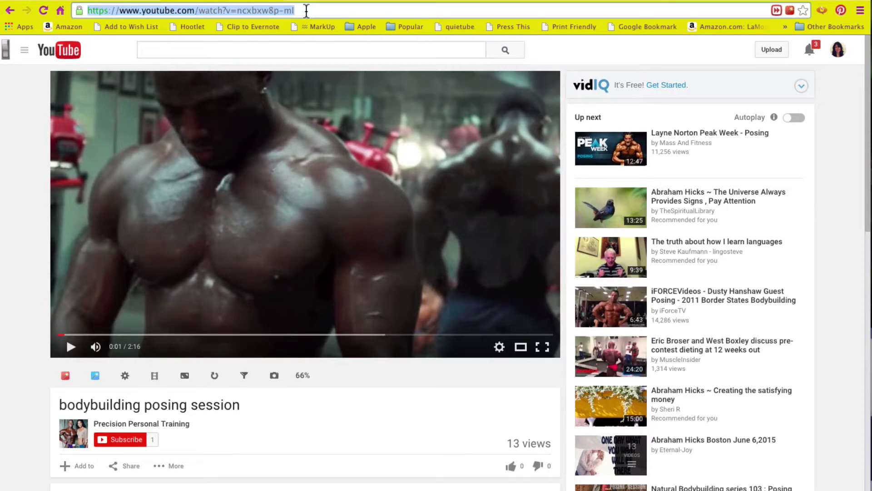
Step: Open the fitness-competition-prep-miami page in the Divi builder and scroll down to the Divider row
key(ctrl+Tab)
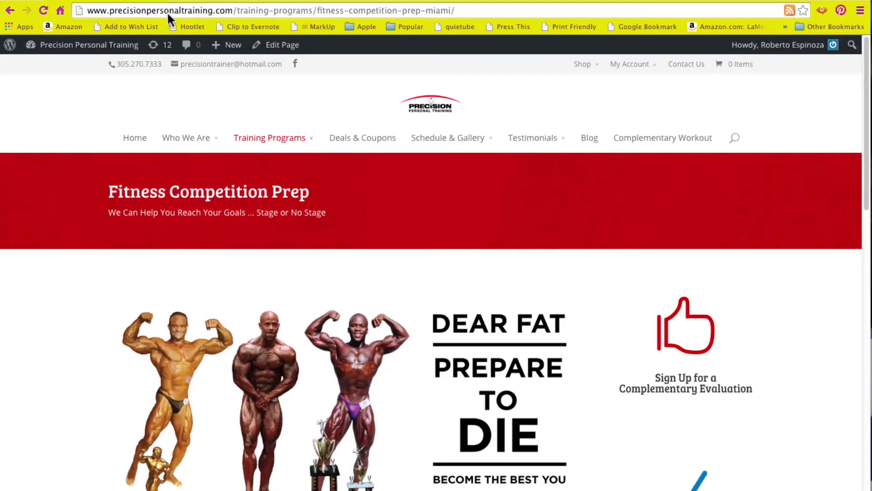
mouse_move(865, 85)
mouse_down()
mouse_move(867, 312)
mouse_move(850, 87)
mouse_up()
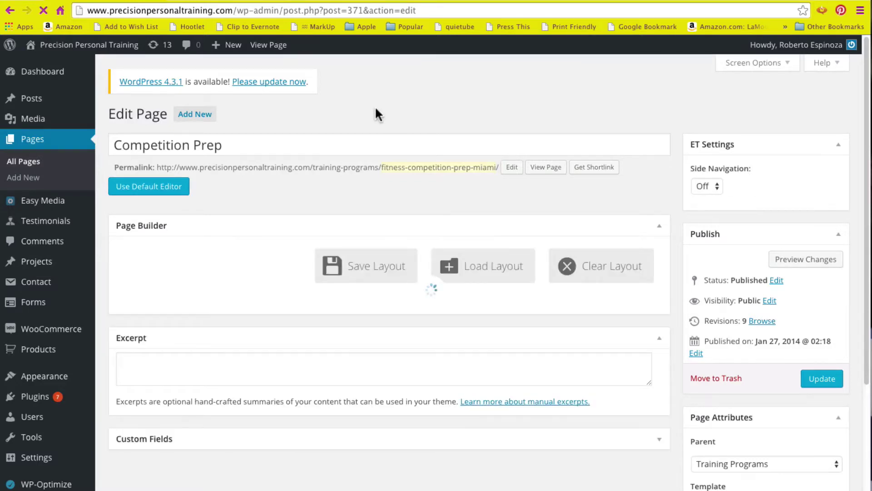
drag(867, 114, 867, 305)
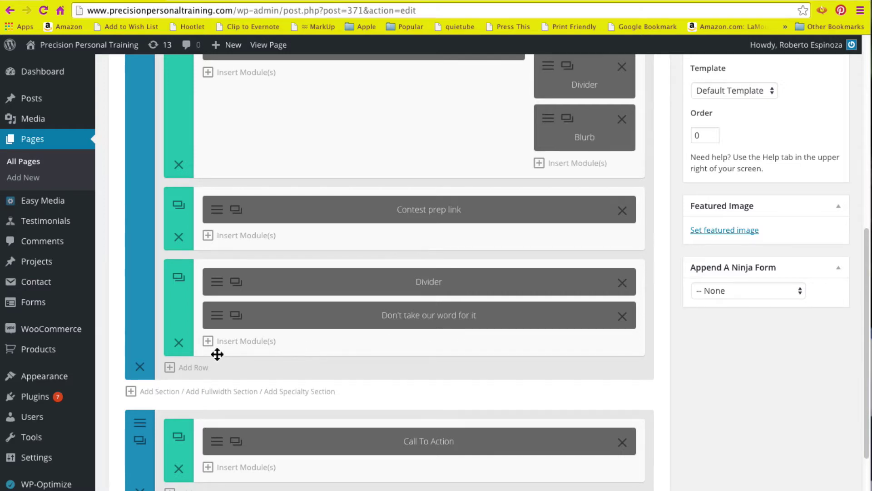
Step: Insert a Video module in the Divider row with the posing session YouTube URL in Video MP4/URL, and save it
click(236, 340)
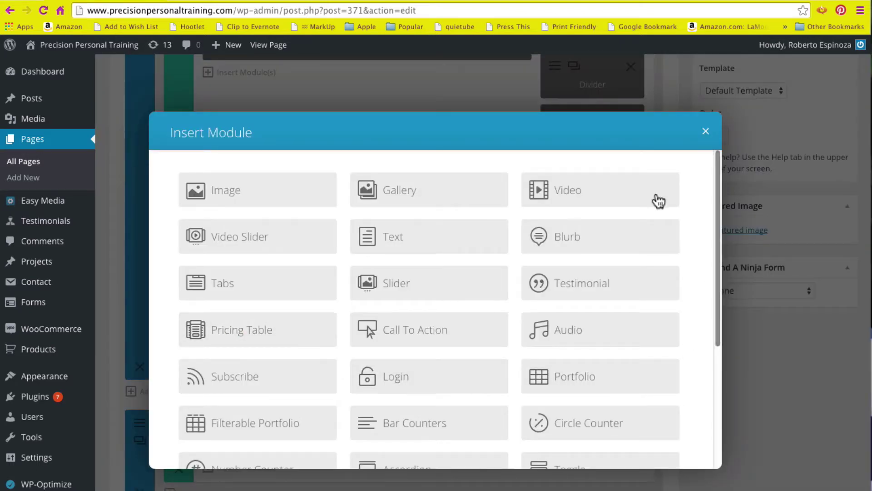
click(612, 196)
click(344, 182)
key(ctrl+v)
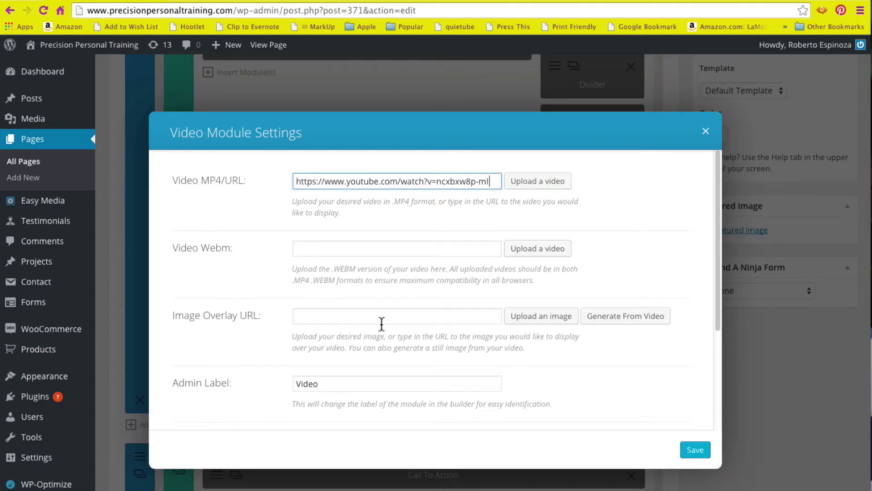
click(696, 451)
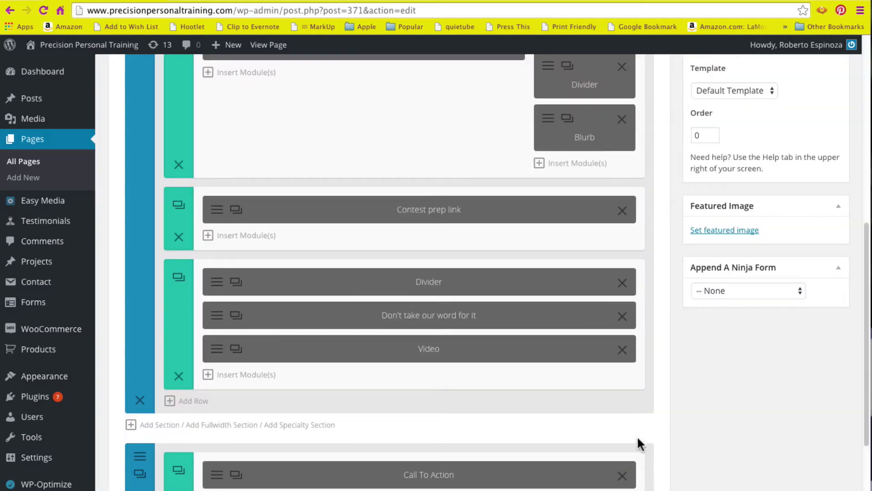
Step: Update the page, check the embedded posing video on the live page, then return to Edit Page
scroll(623, 366, up, 5)
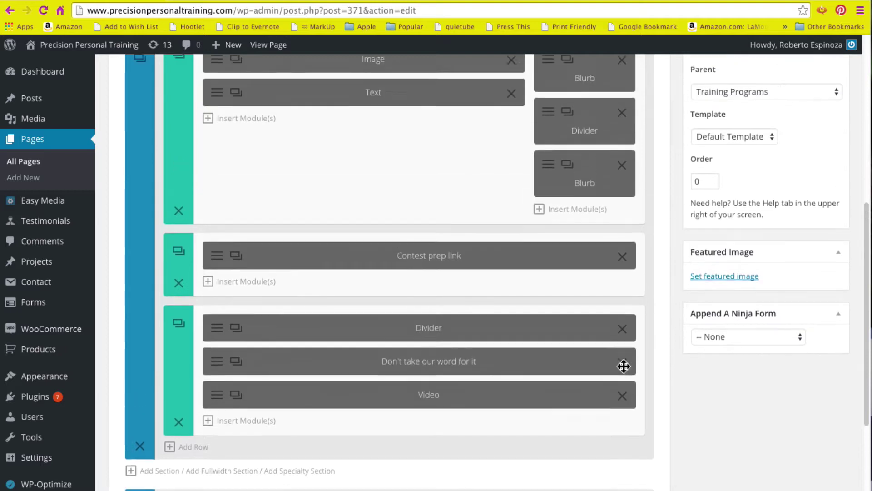
click(833, 140)
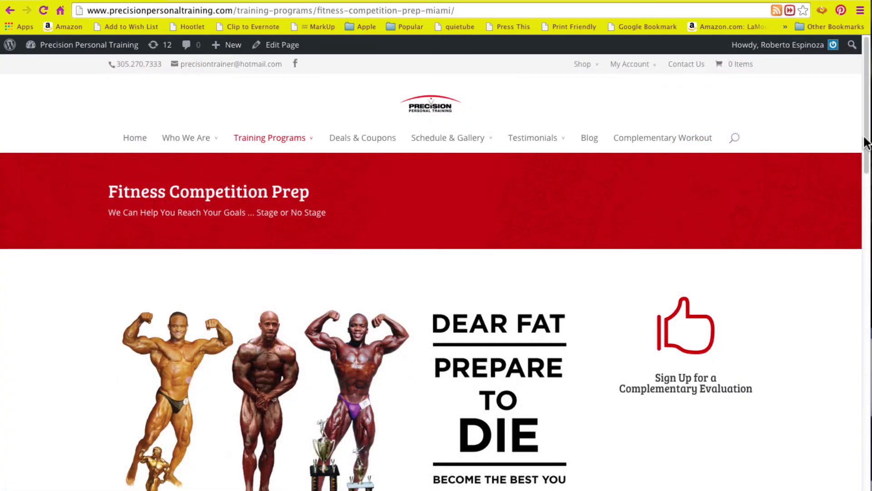
drag(865, 138, 863, 429)
click(863, 429)
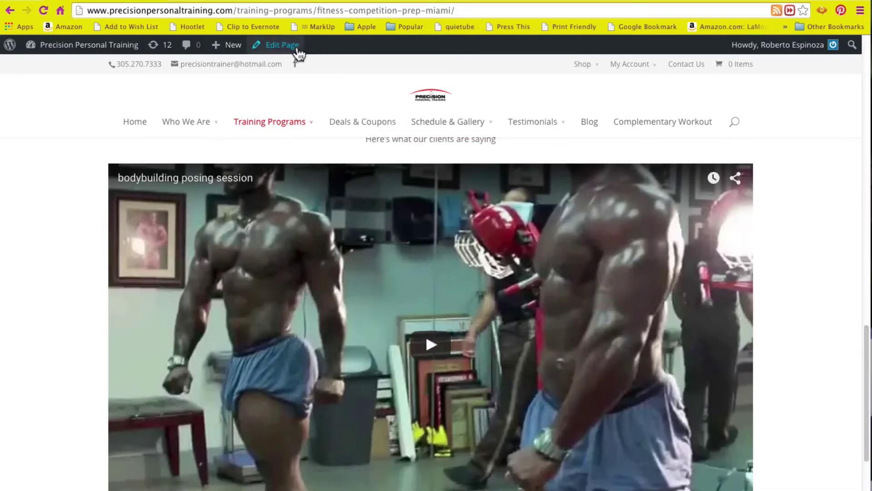
drag(867, 346, 859, 215)
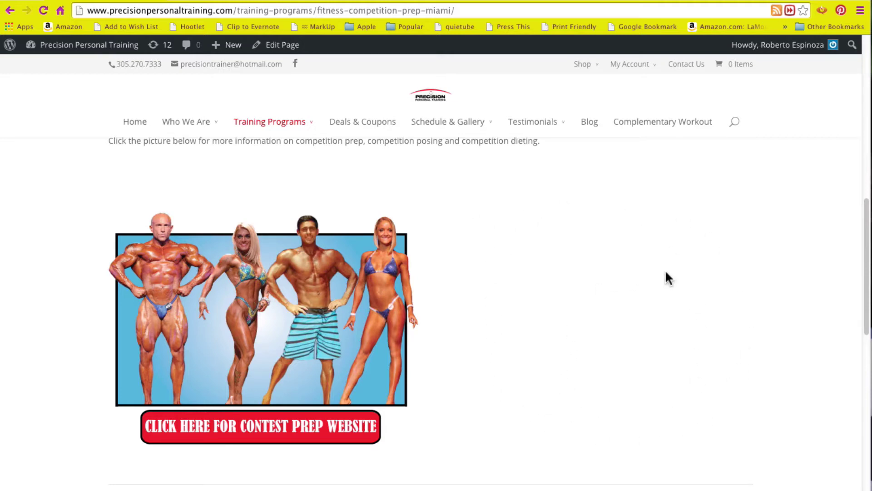
click(287, 46)
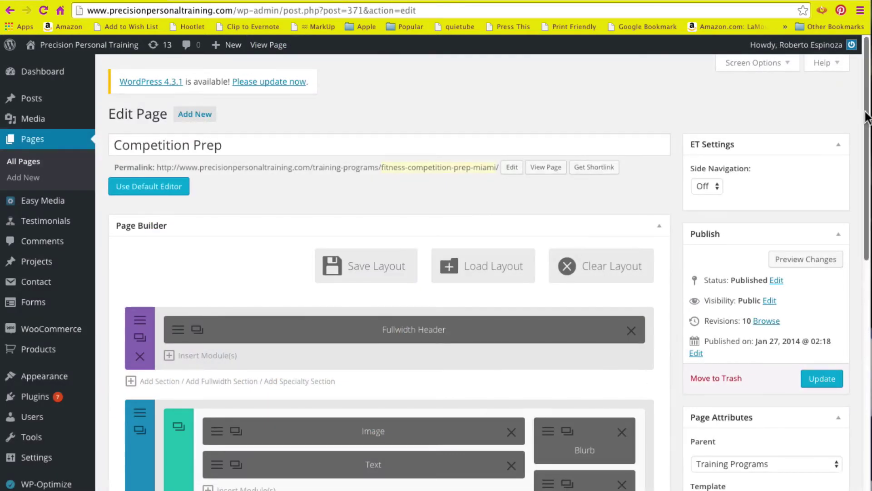
Step: Add a new section below with a 1/2 + 1/2 column layout
drag(868, 115, 859, 323)
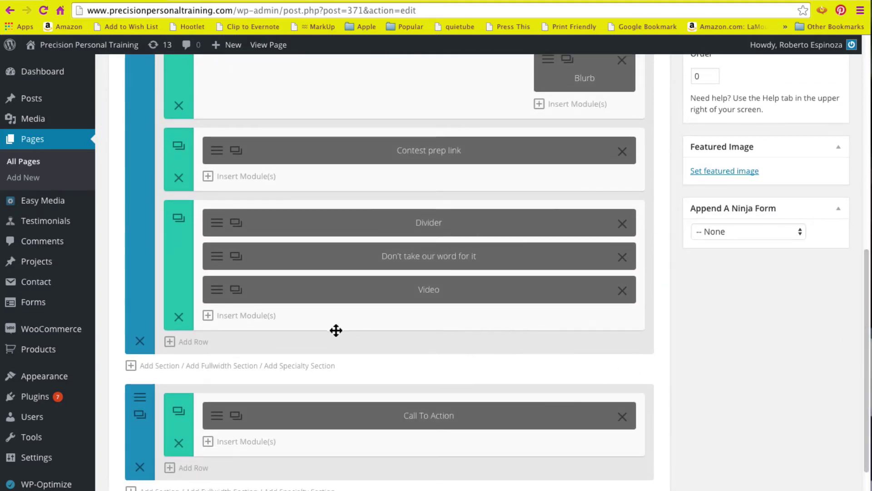
click(163, 372)
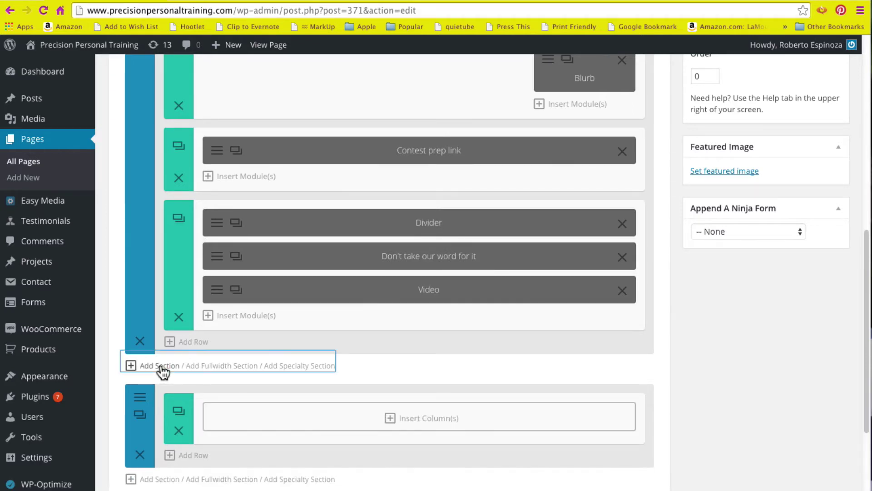
click(445, 426)
click(416, 226)
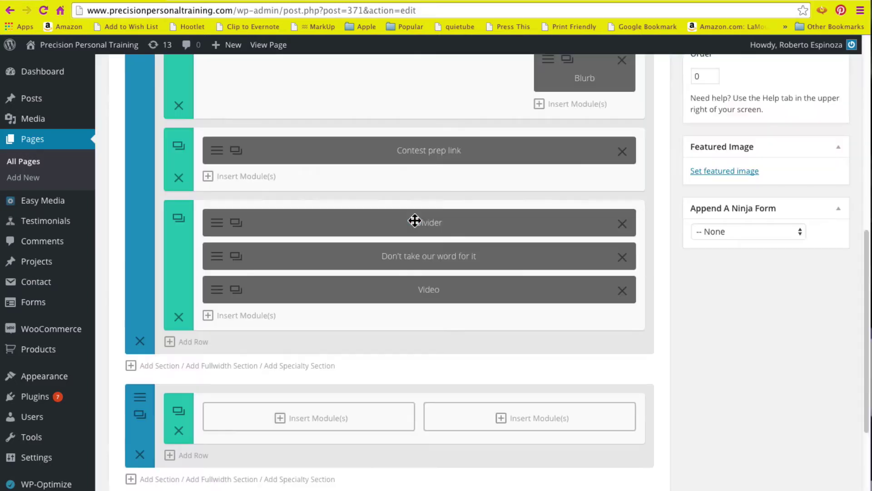
Step: Move Video to the right column and Contest prep link, Divider, 'Don't take our word for it' to the left
drag(445, 295, 513, 383)
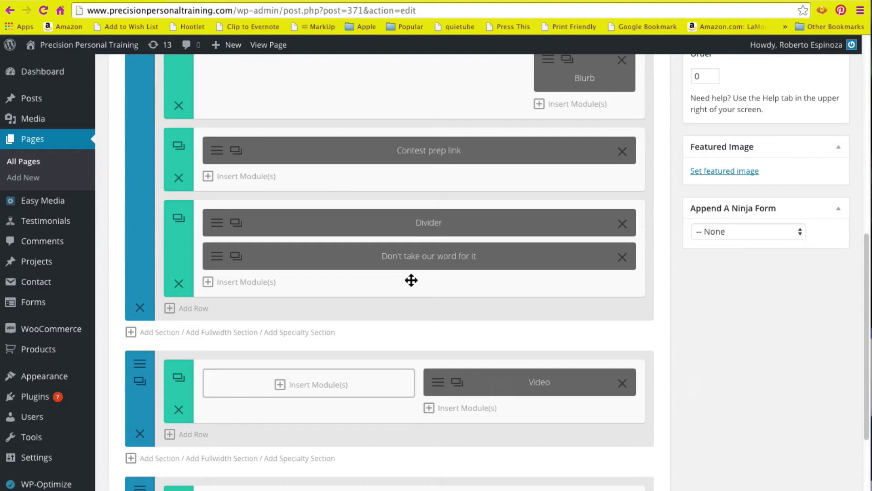
drag(424, 260, 365, 351)
drag(422, 219, 350, 340)
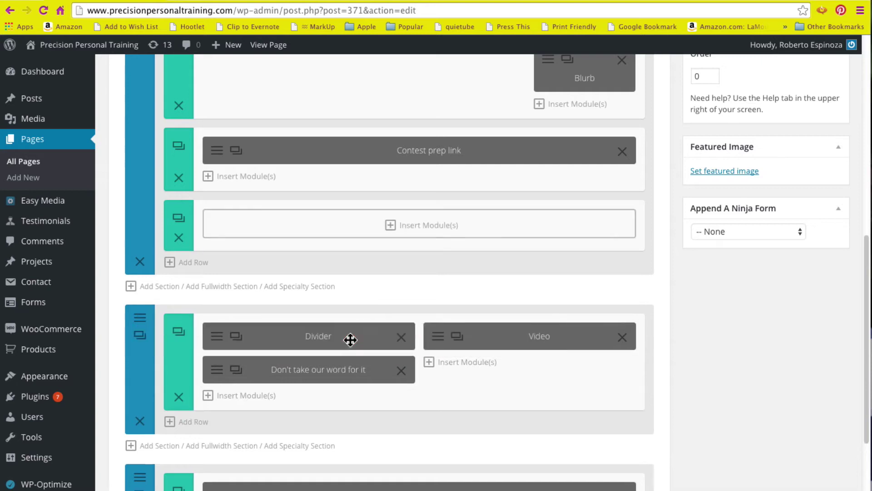
drag(403, 156, 359, 323)
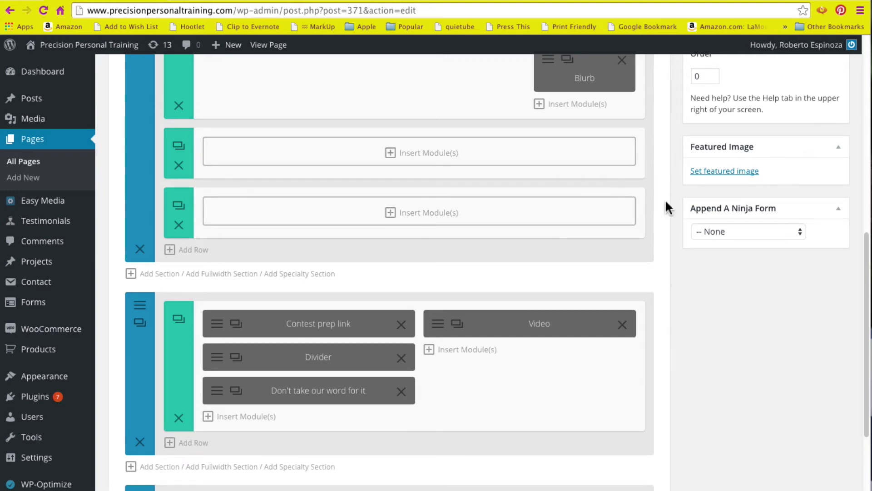
click(866, 296)
drag(866, 296, 865, 190)
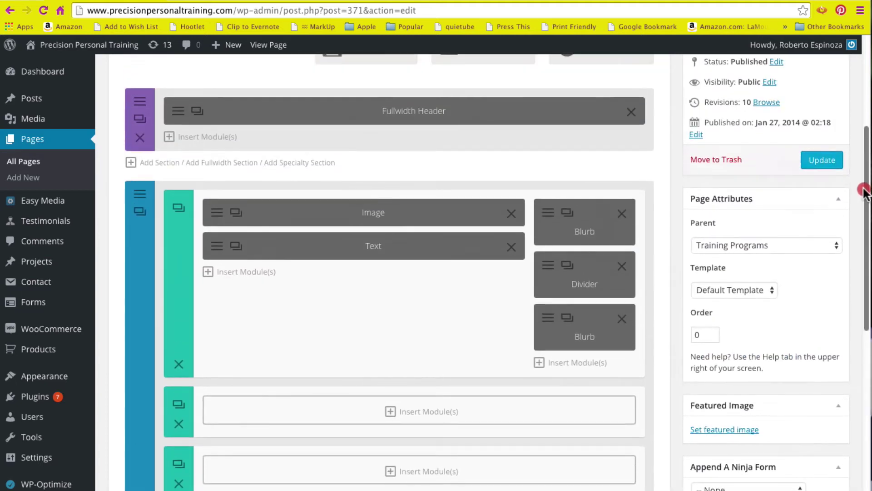
click(818, 164)
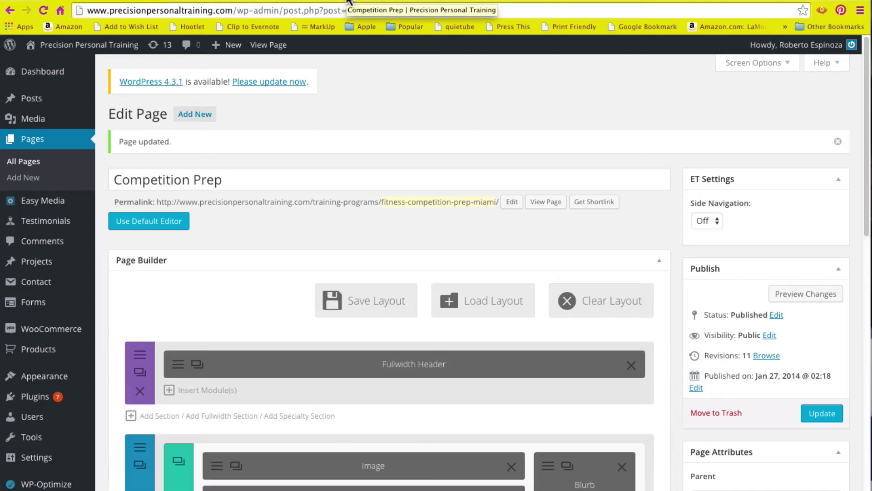
click(349, 2)
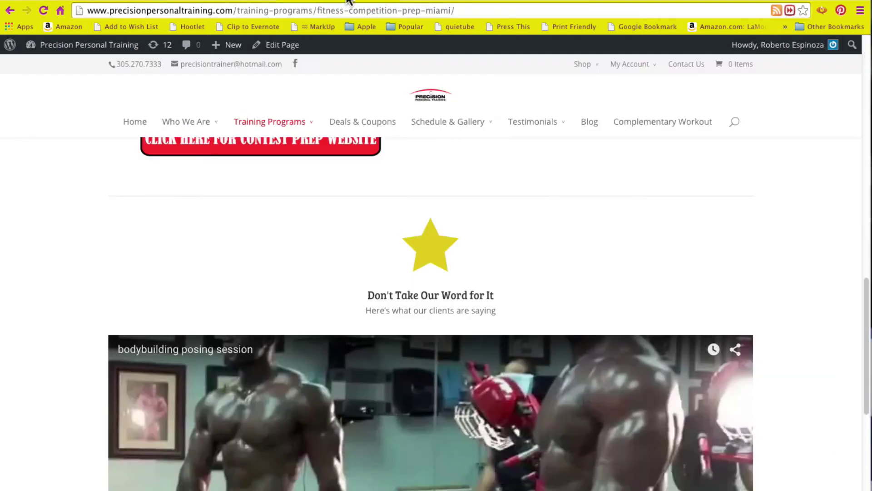
click(45, 9)
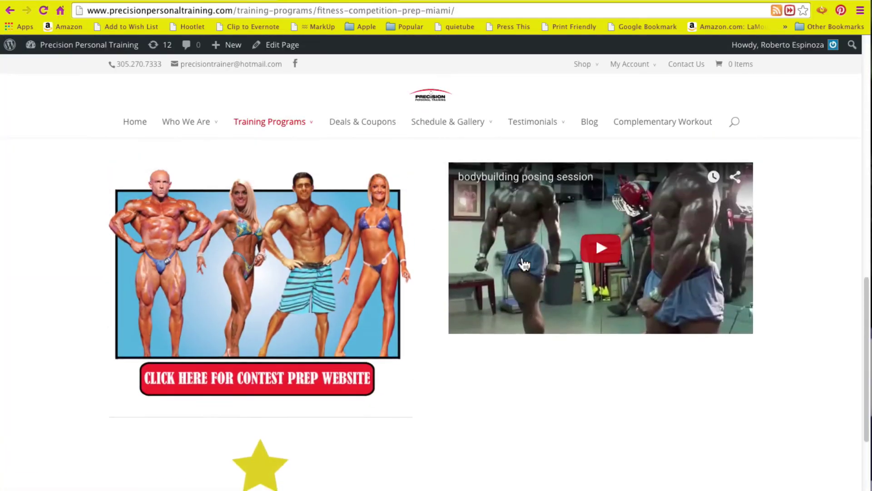
scroll(525, 263, up, 2)
scroll(631, 259, up, 2)
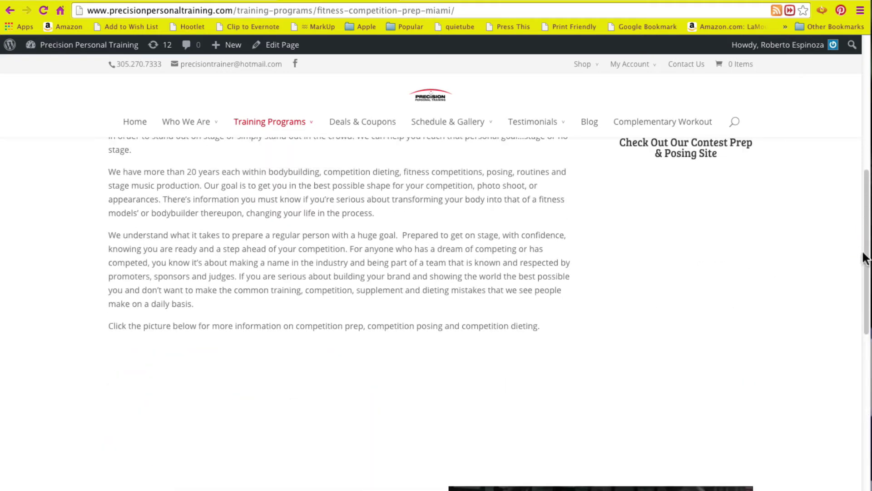
drag(865, 248, 860, 385)
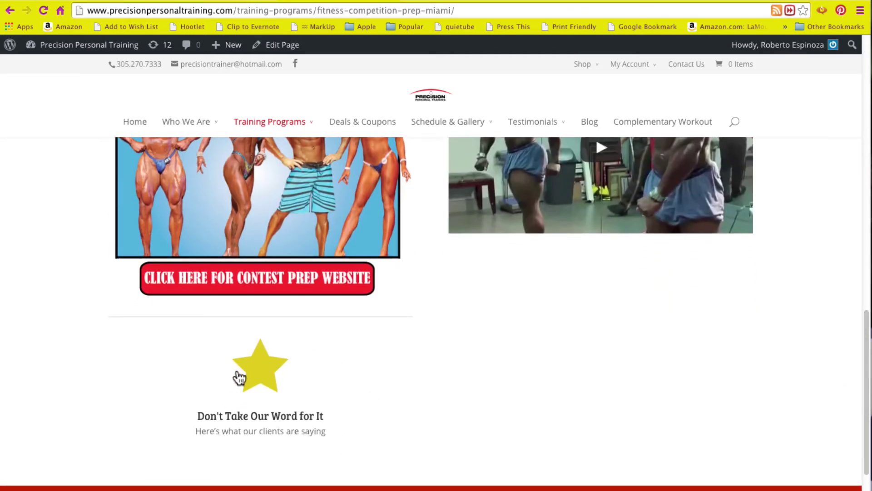
drag(866, 333, 853, 154)
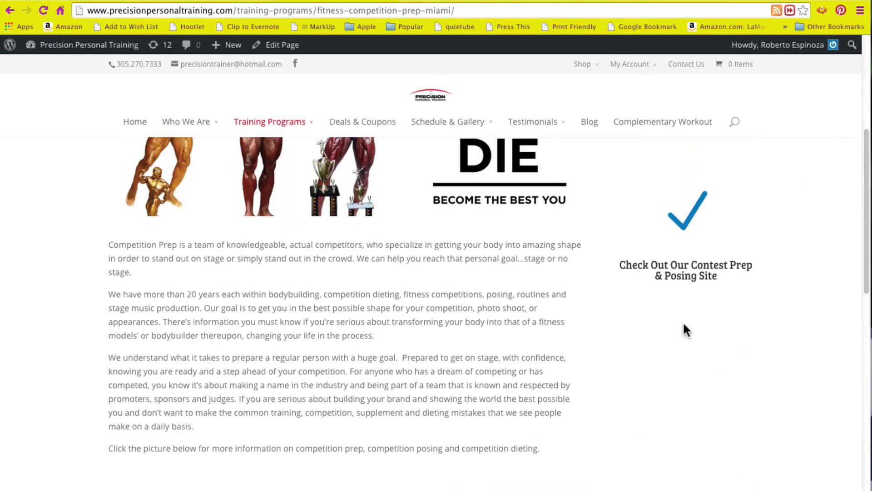
drag(865, 282, 860, 409)
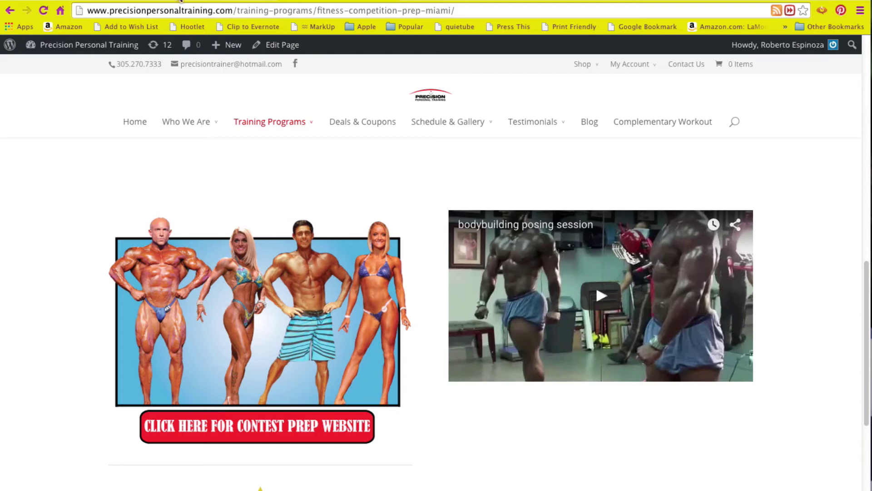
Step: Drag the 'Don't take our word for it' blurb, then the Divider, into the right sidebar under Blurb
click(97, 1)
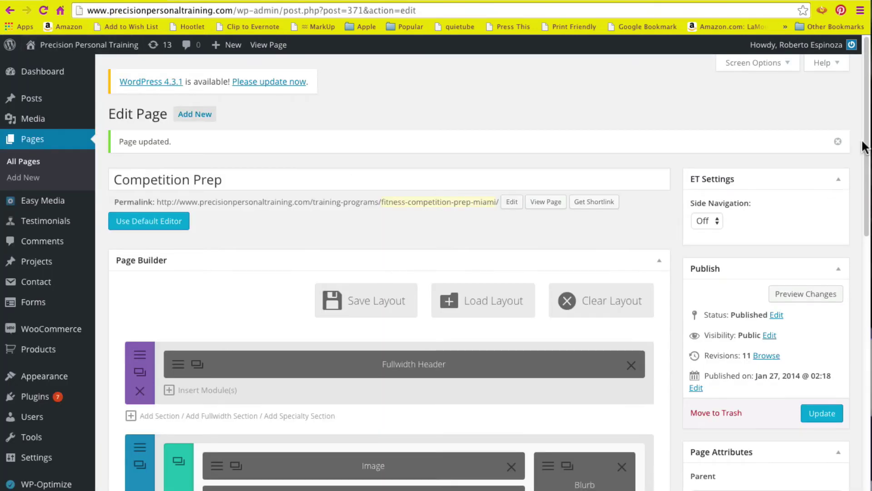
drag(865, 141, 862, 338)
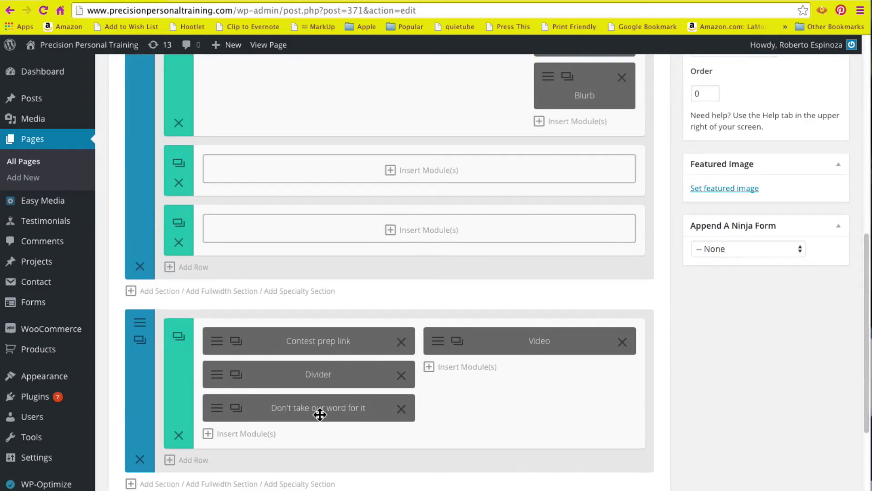
drag(317, 410, 585, 148)
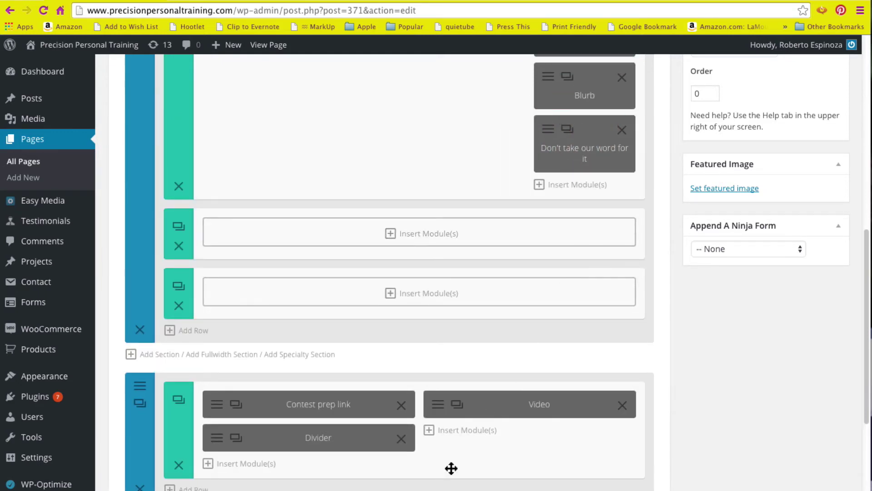
drag(345, 444, 603, 130)
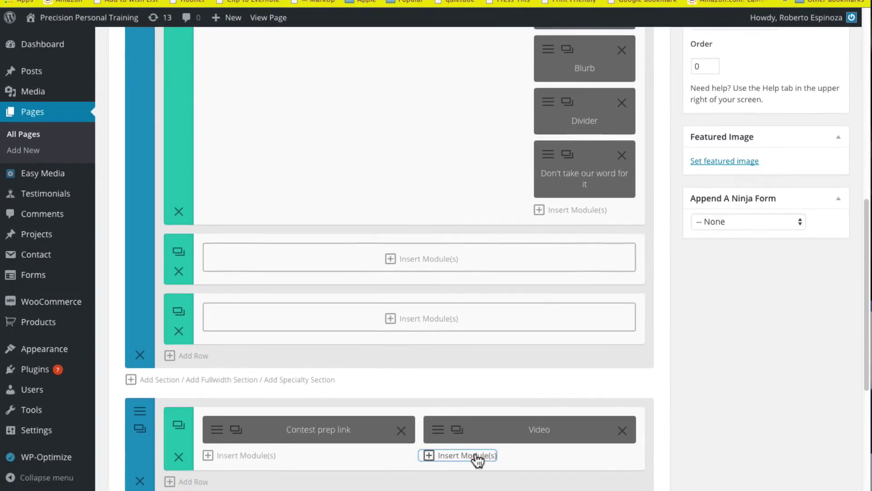
Step: Add a Divider module with 20 px height and Don't Show Divider, and move it above Video
click(477, 485)
drag(715, 288, 698, 367)
click(615, 356)
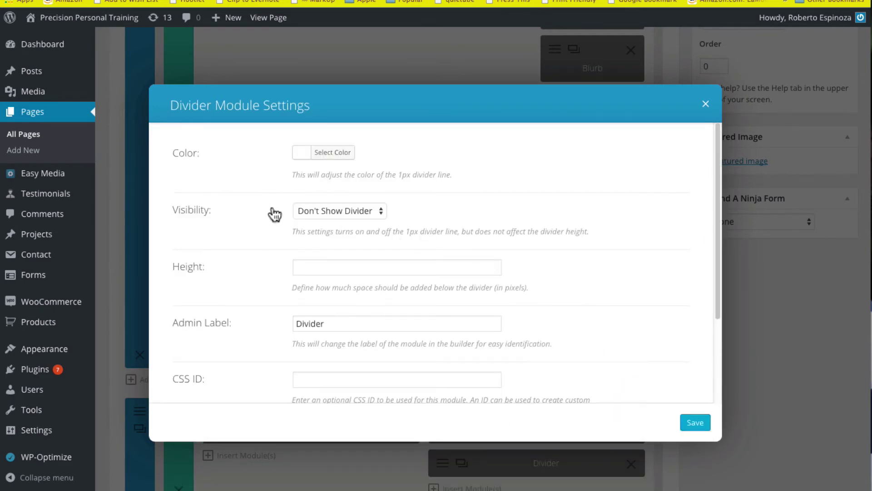
click(314, 269)
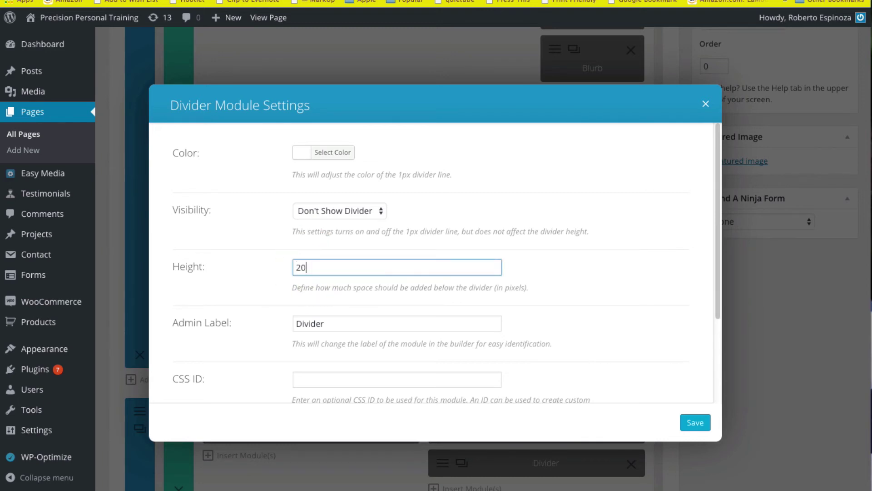
click(695, 423)
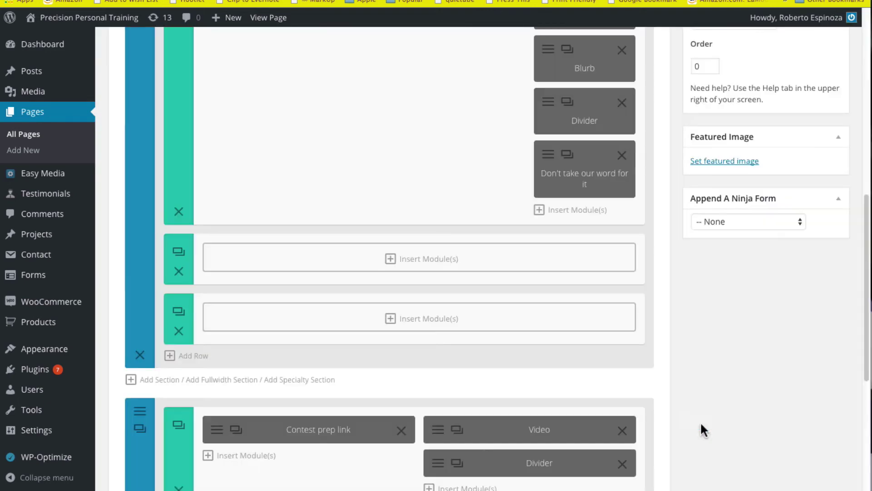
drag(551, 468, 550, 430)
scroll(750, 344, up, 2)
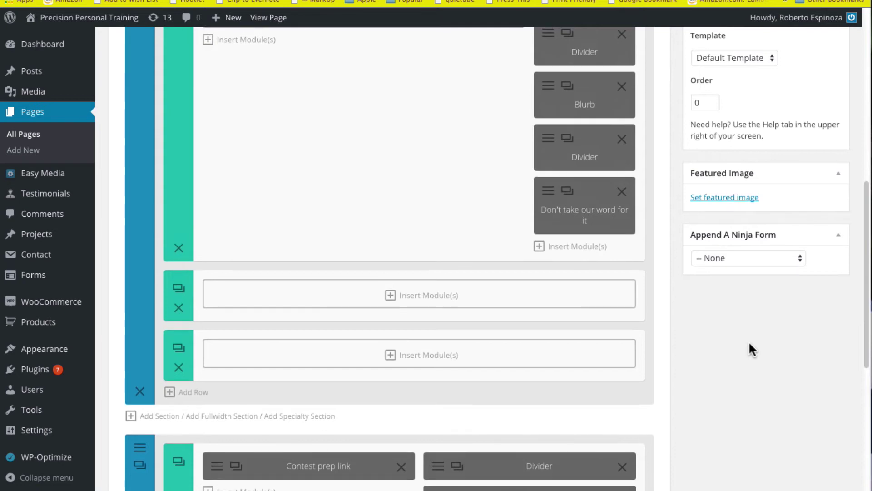
scroll(801, 146, up, 5)
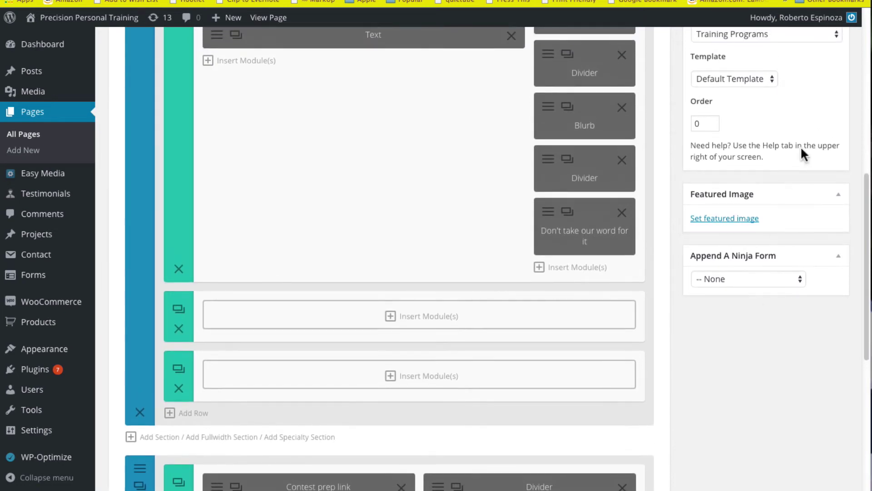
Step: Update the page and scroll the live page to confirm the testimonial blurb in the sidebar
click(832, 103)
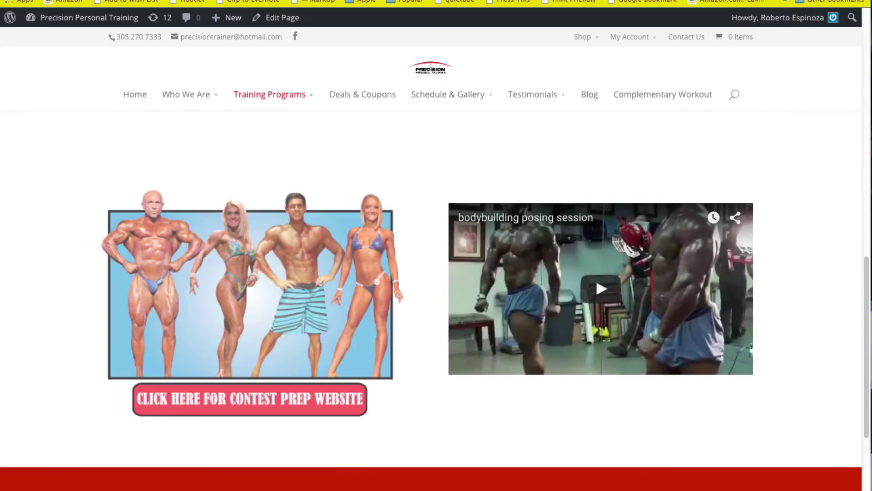
drag(867, 297, 857, 150)
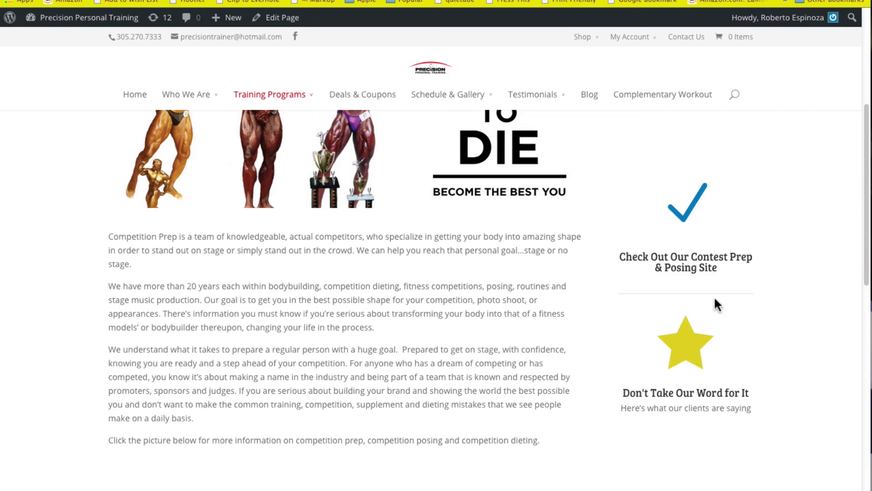
drag(867, 255, 863, 343)
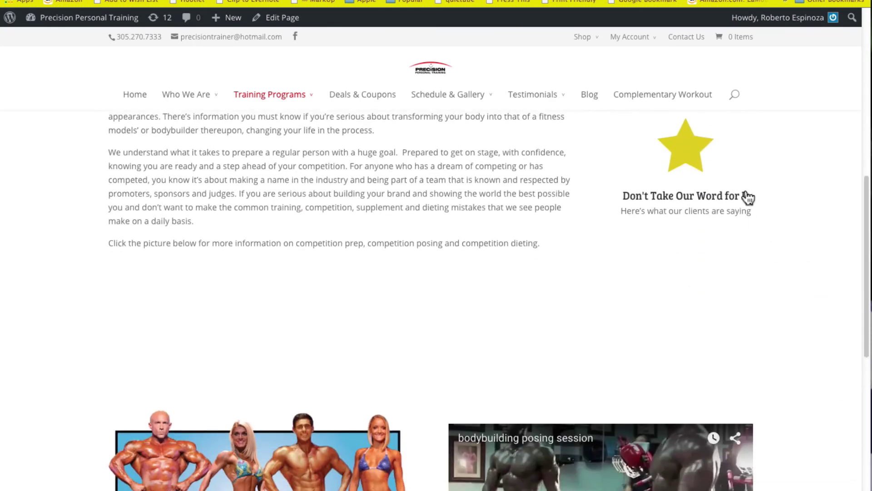
scroll(818, 204, up, 1)
drag(866, 213, 866, 187)
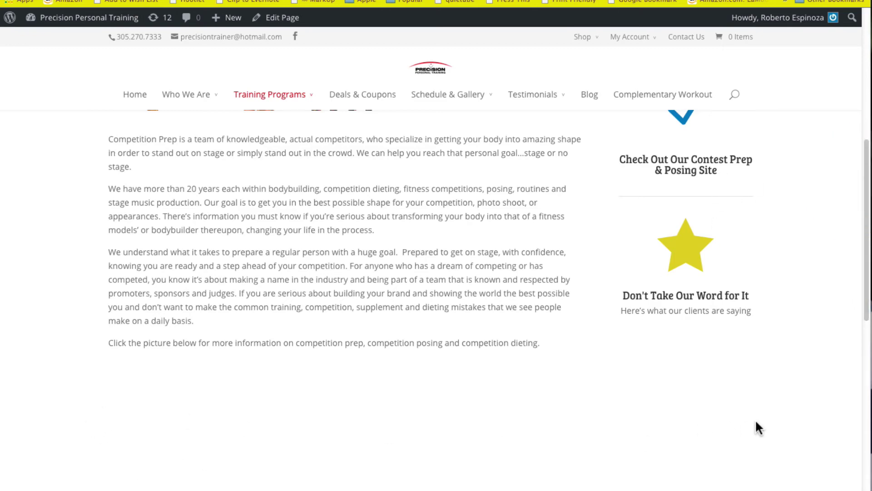
drag(866, 321, 863, 225)
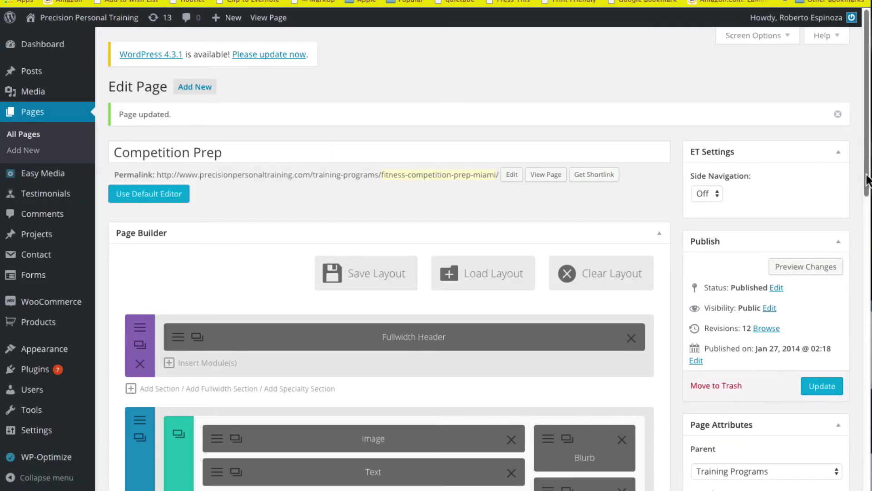
drag(866, 182, 846, 324)
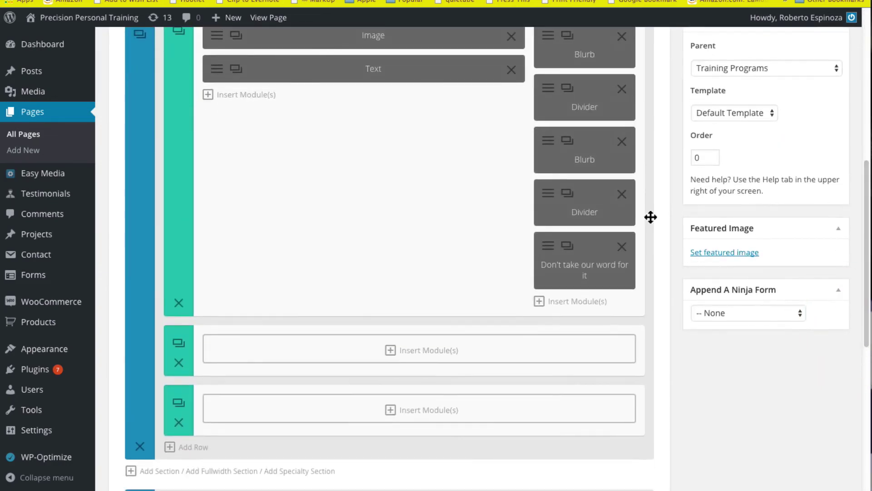
Step: Delete the Divider above 'Don't take our word for it' and both empty rows, then update the page
click(621, 193)
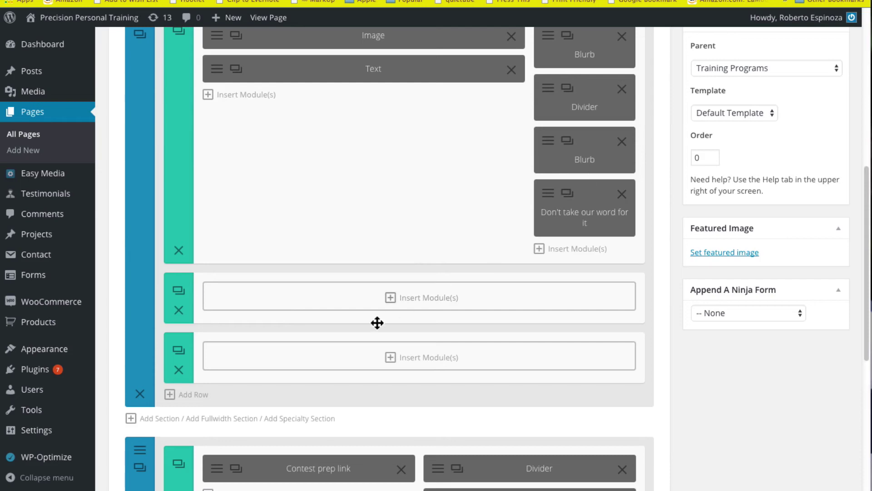
click(179, 371)
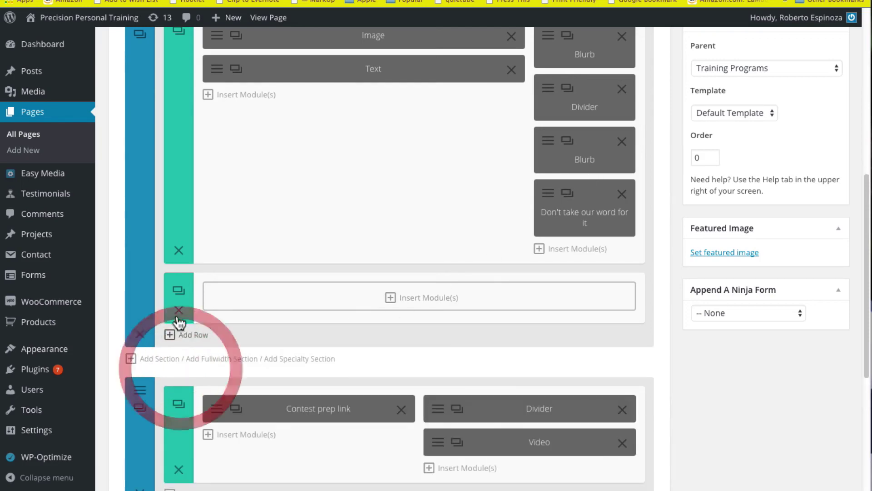
click(178, 310)
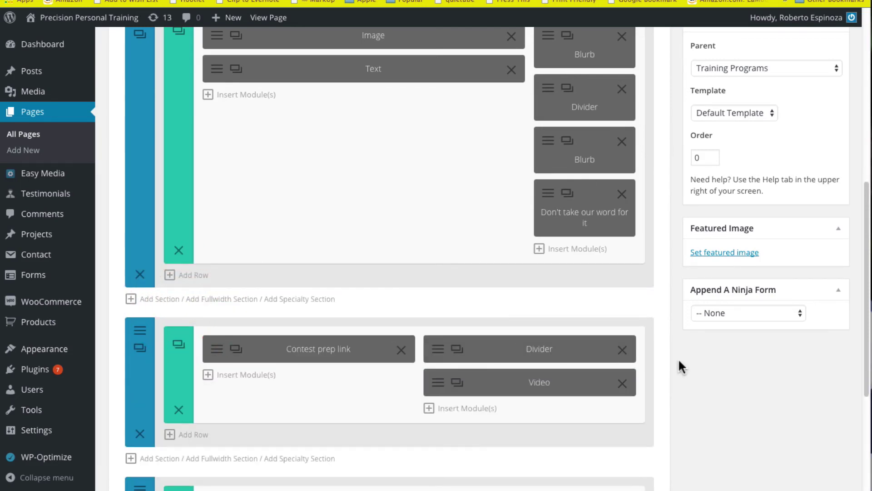
scroll(679, 360, up, 4)
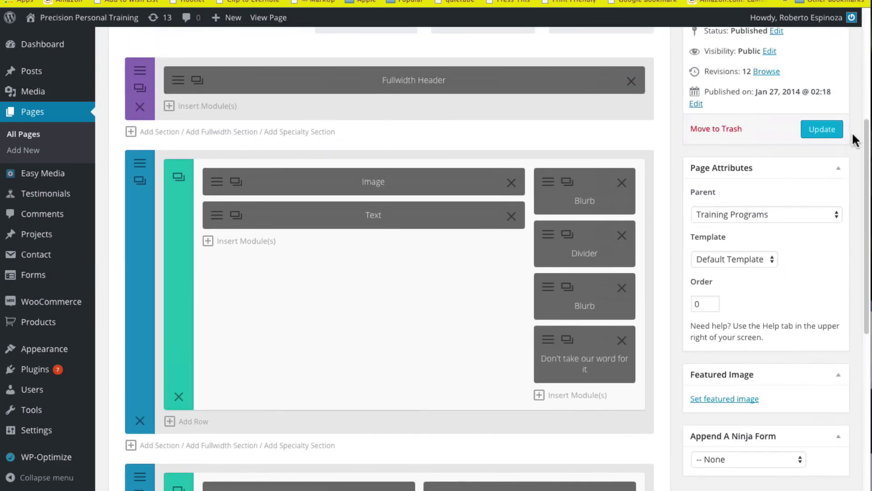
click(824, 131)
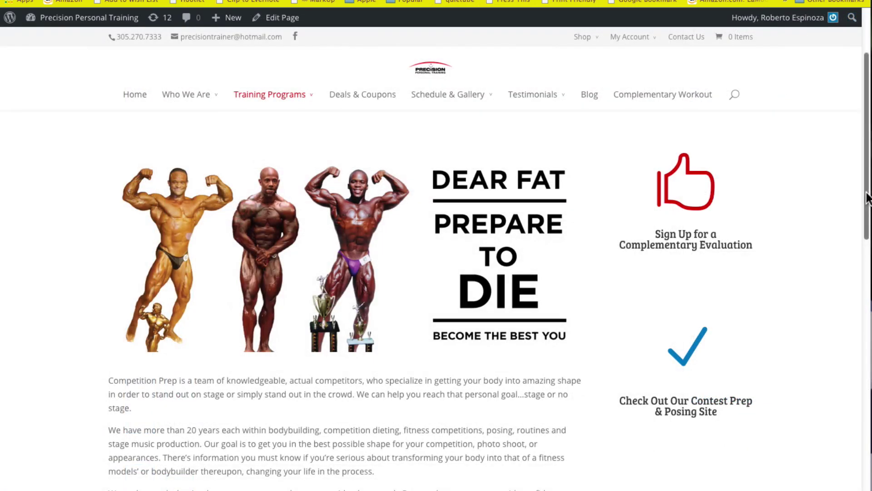
Step: Scroll the live page down to the contest prep image beside the posing video
drag(863, 199, 861, 342)
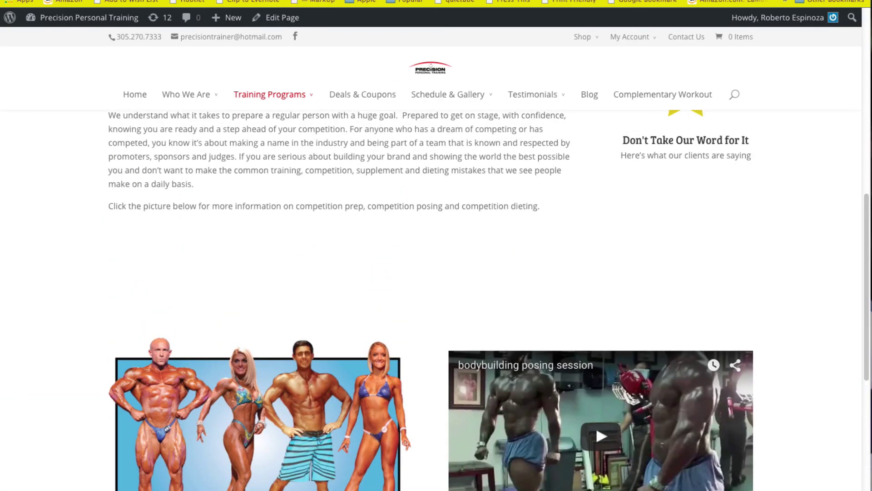